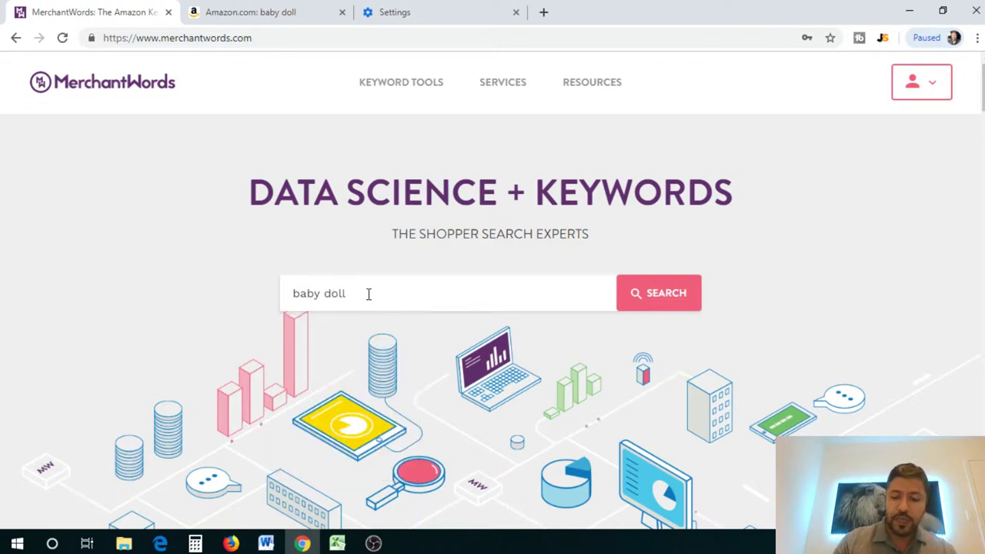
Step: Search MerchantWords for "baby doll" and export the keyword results to a CSV file
{"action": "key", "text": "Return"}
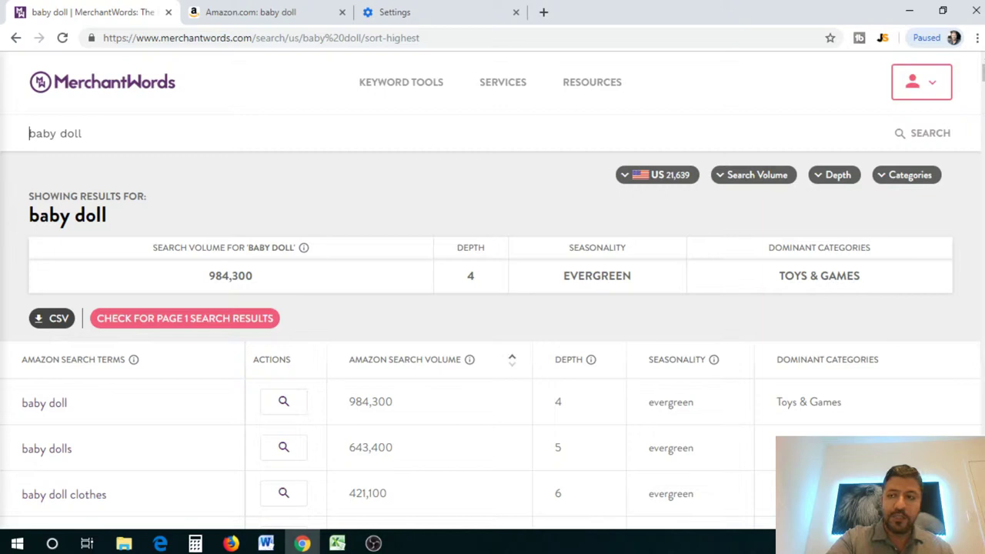
{"action": "scroll", "coordinate": [980, 104], "scroll_direction": "down", "scroll_amount": 5}
{"action": "scroll", "coordinate": [413, 347], "scroll_direction": "up", "scroll_amount": 4}
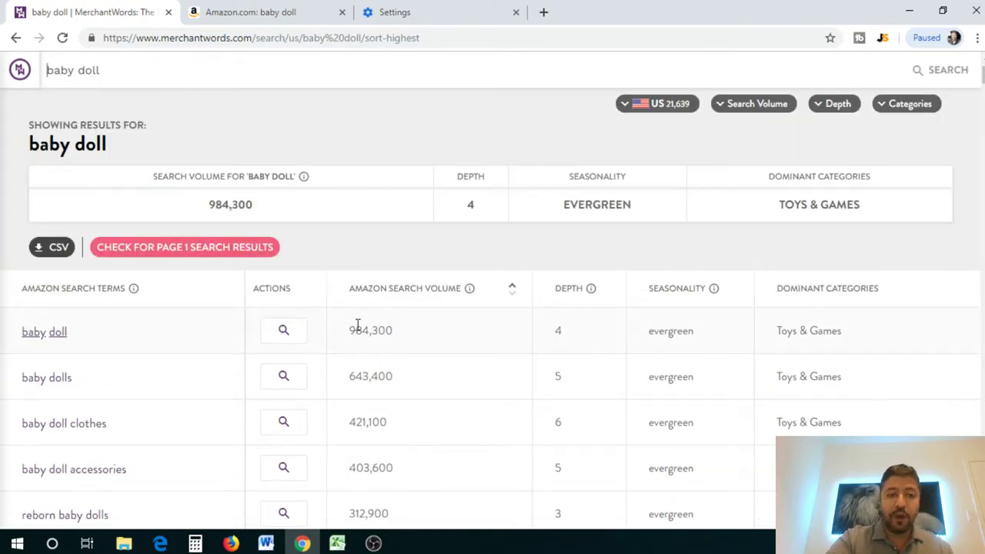
{"action": "left_click", "coordinate": [43, 252]}
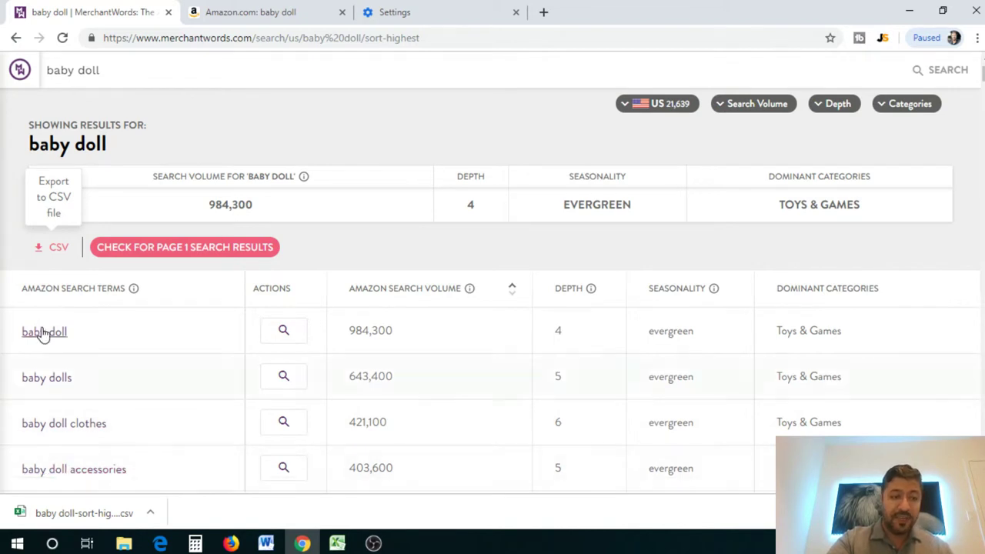
Step: Look up the keyword "dolls" and export its search terms to a CSV file
{"action": "left_click", "coordinate": [60, 383]}
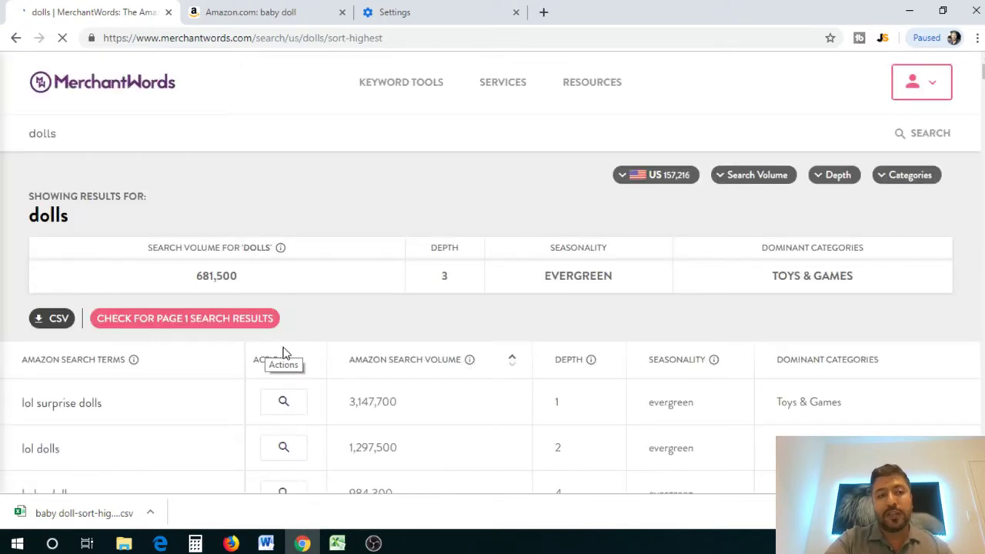
{"action": "left_click", "coordinate": [55, 320]}
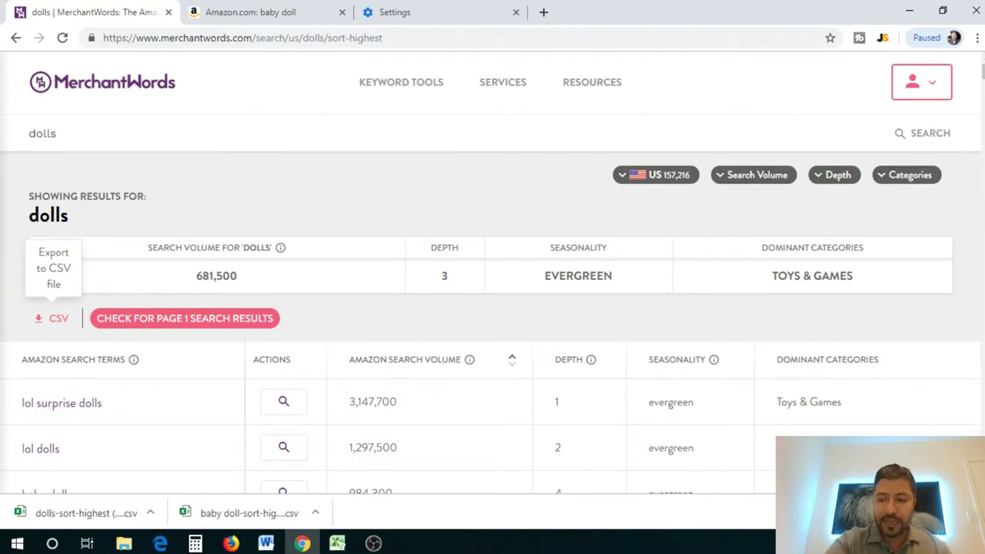
Step: Browse the dolls results for a related term, look up "barbie" and export its keyword list to a CSV file
{"action": "scroll", "coordinate": [52, 318], "scroll_direction": "down", "scroll_amount": 6}
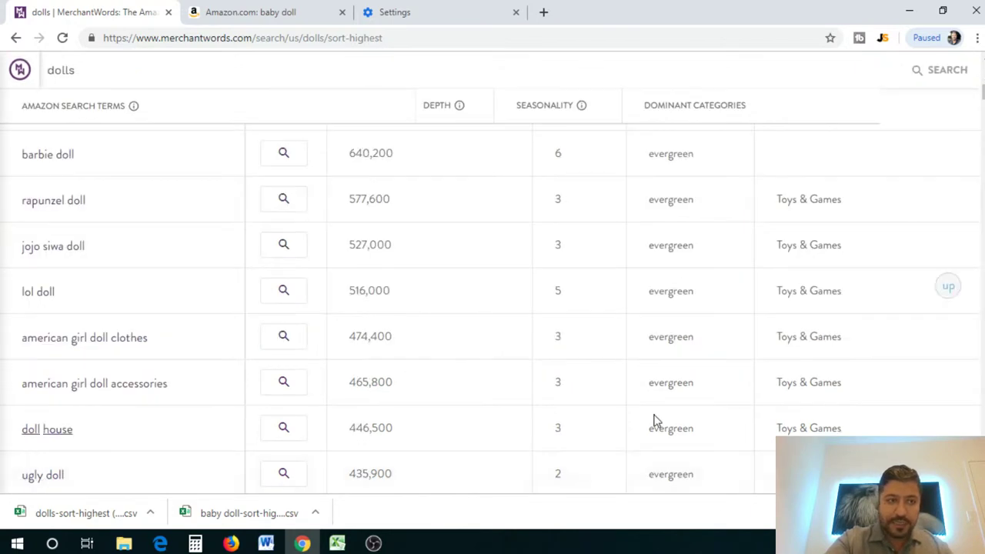
{"action": "left_click", "coordinate": [48, 297]}
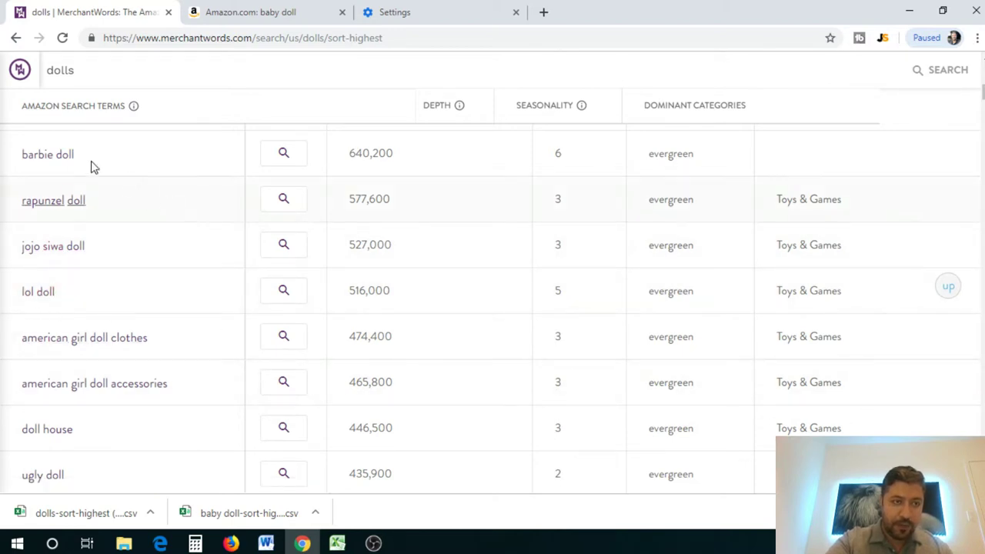
{"action": "left_click", "coordinate": [47, 160]}
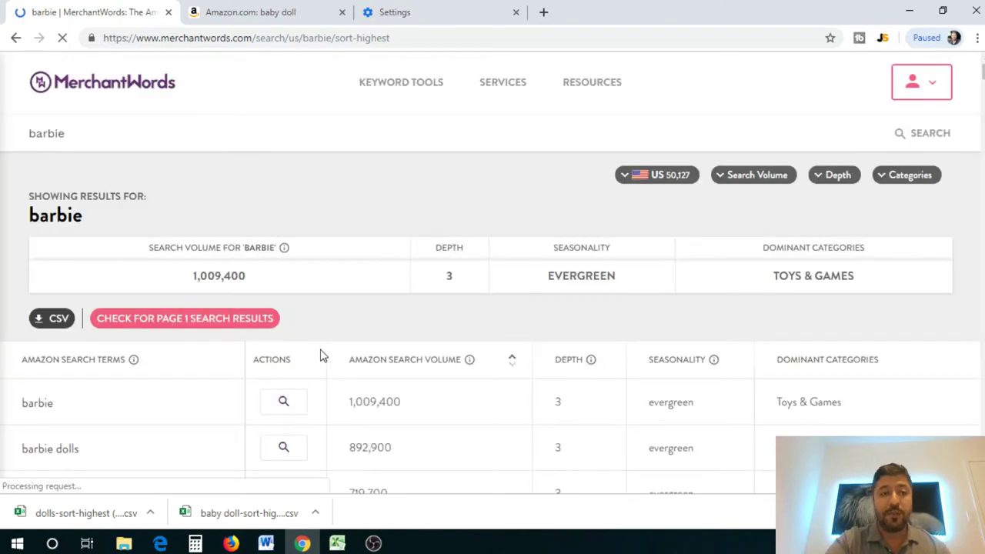
{"action": "scroll", "coordinate": [302, 396], "scroll_direction": "down", "scroll_amount": 4}
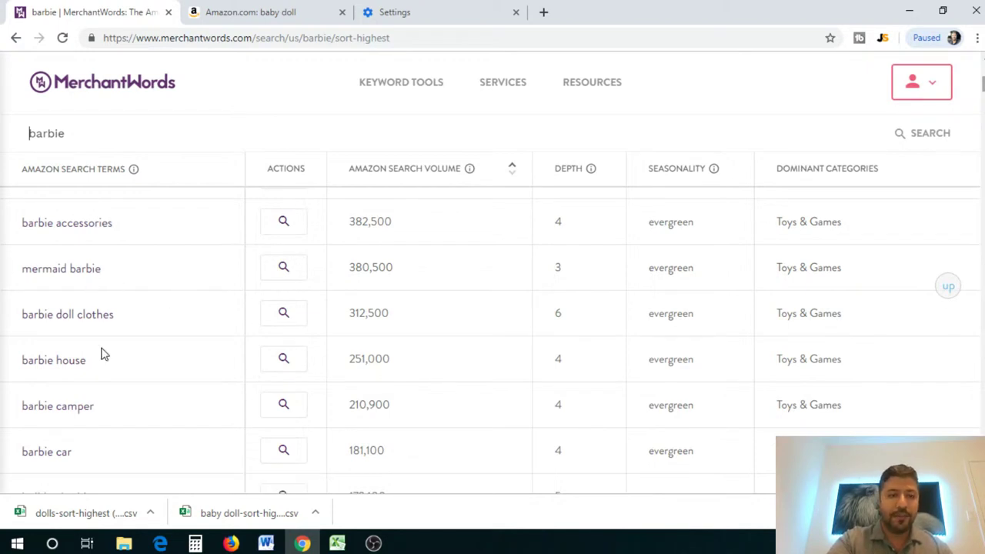
{"action": "scroll", "coordinate": [100, 352], "scroll_direction": "up", "scroll_amount": 5}
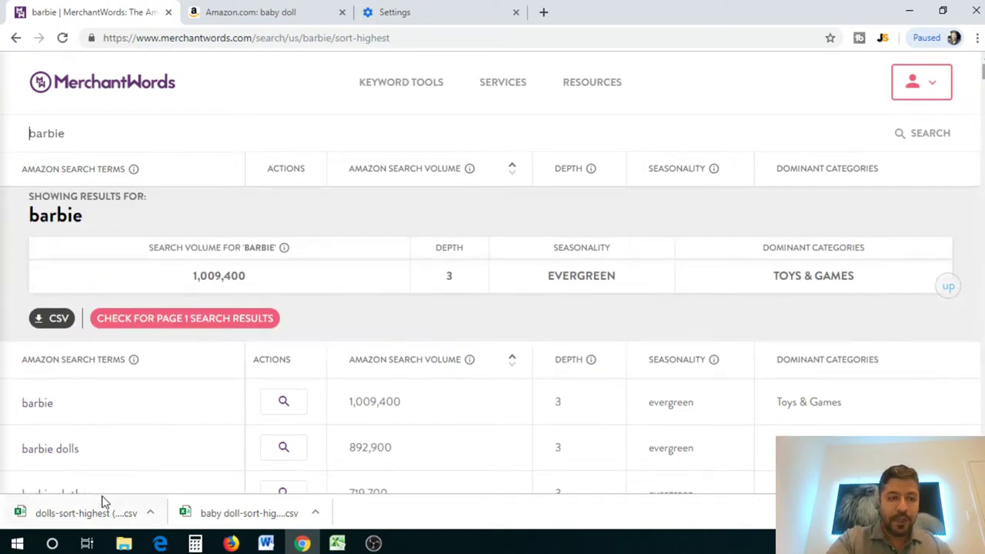
{"action": "left_click", "coordinate": [54, 318]}
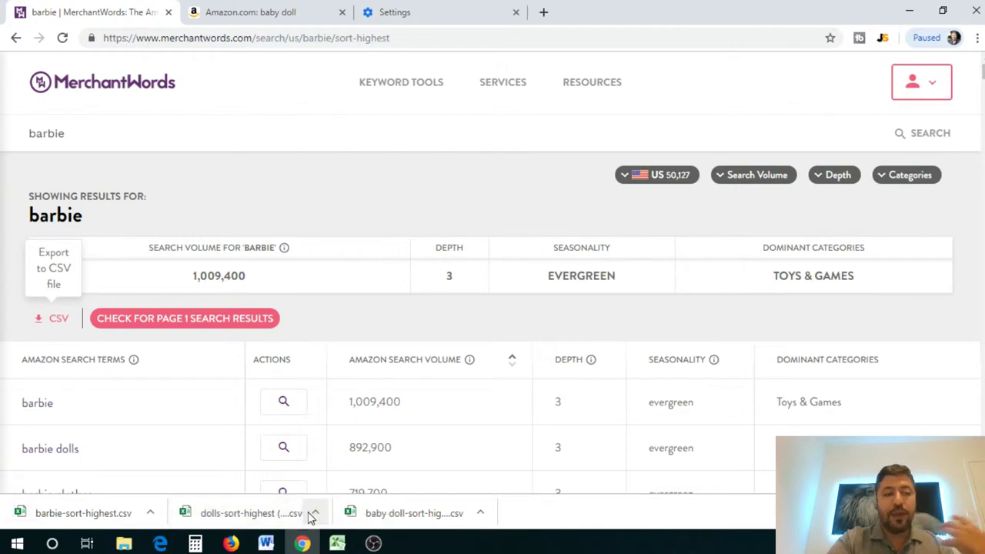
Step: Open the downloaded baby doll CSV in Excel, maximize the window and look through the phrases and search volumes
{"action": "mouse_move", "coordinate": [339, 545]}
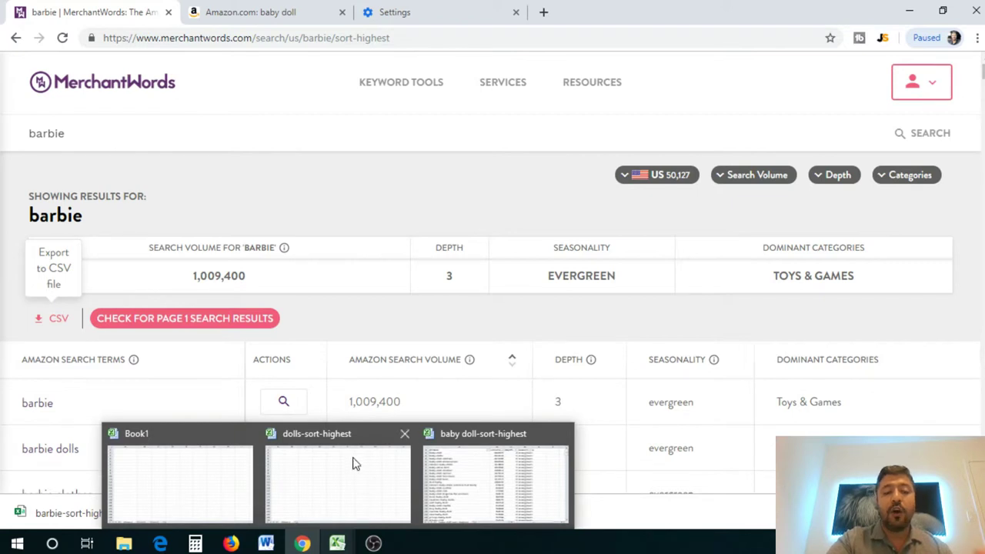
{"action": "mouse_move", "coordinate": [195, 534]}
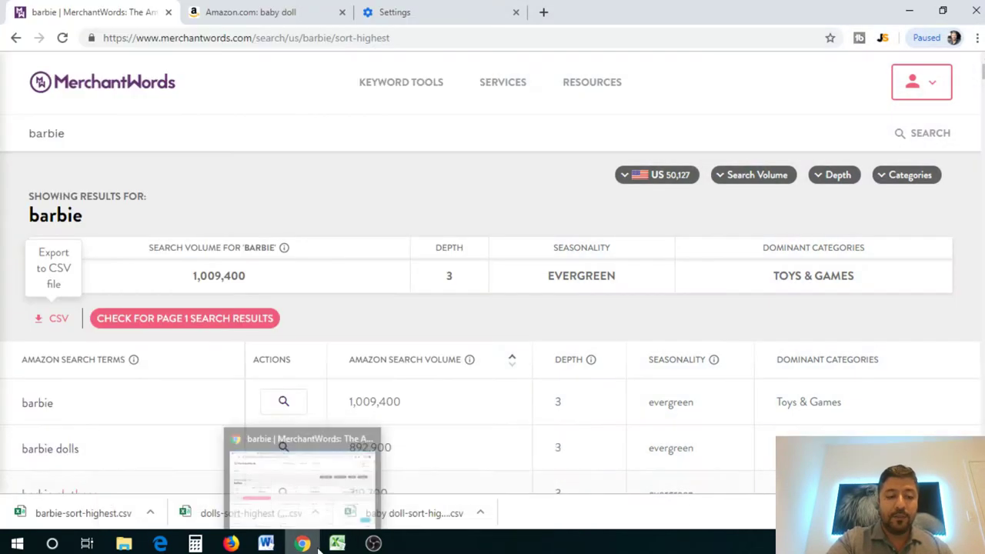
{"action": "mouse_move", "coordinate": [436, 511]}
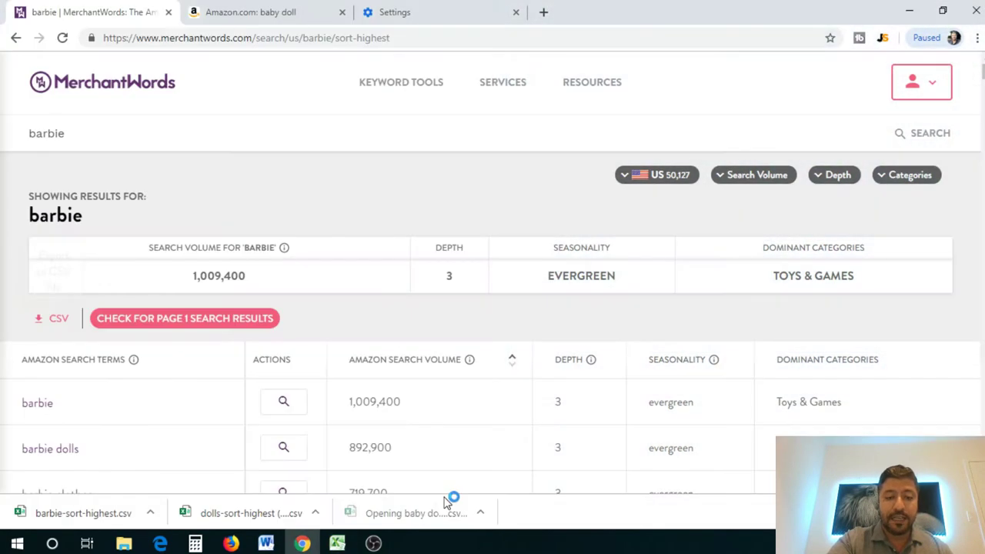
{"action": "mouse_move", "coordinate": [395, 521]}
{"action": "left_click", "coordinate": [496, 486]}
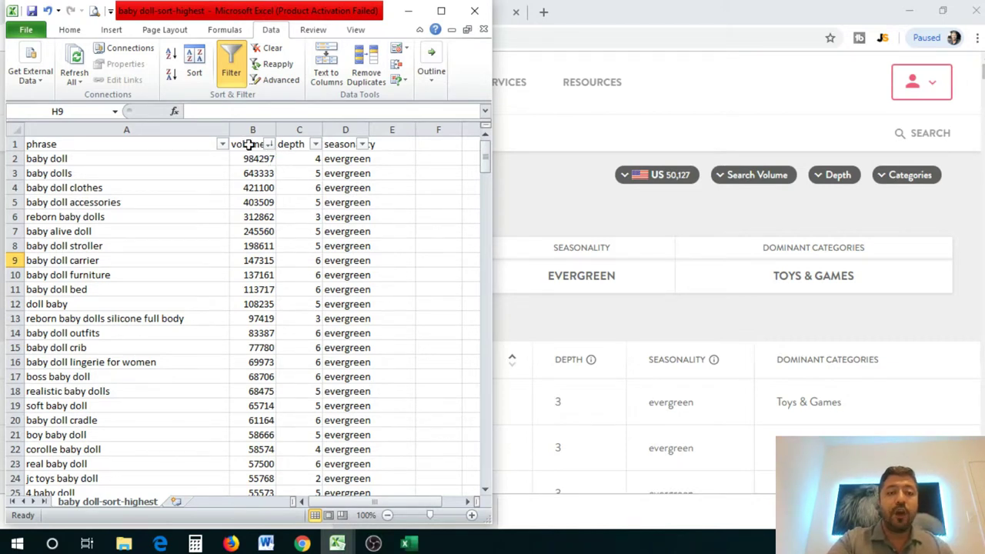
{"action": "left_click", "coordinate": [442, 12]}
{"action": "scroll", "coordinate": [562, 300], "scroll_direction": "down", "scroll_amount": 5}
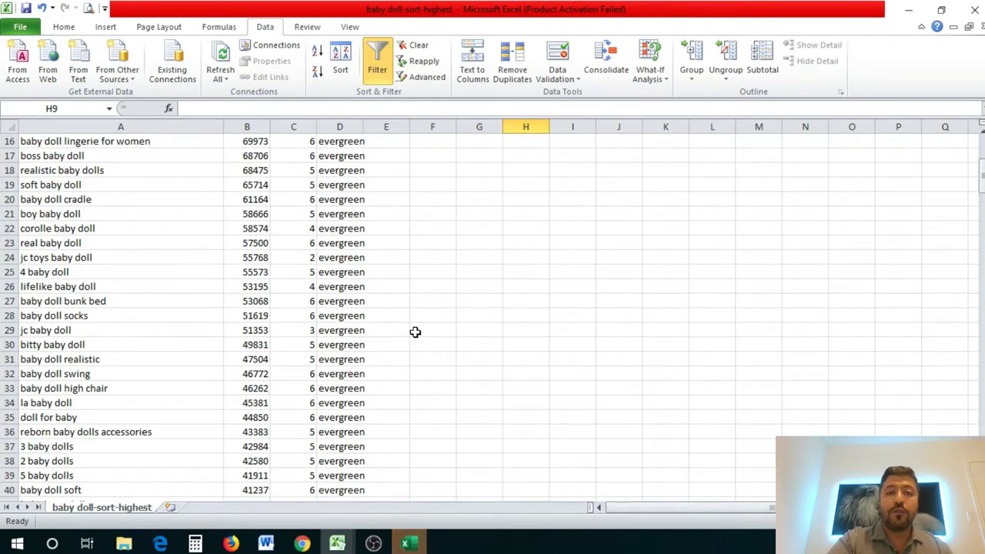
{"action": "scroll", "coordinate": [415, 332], "scroll_direction": "up", "scroll_amount": 5}
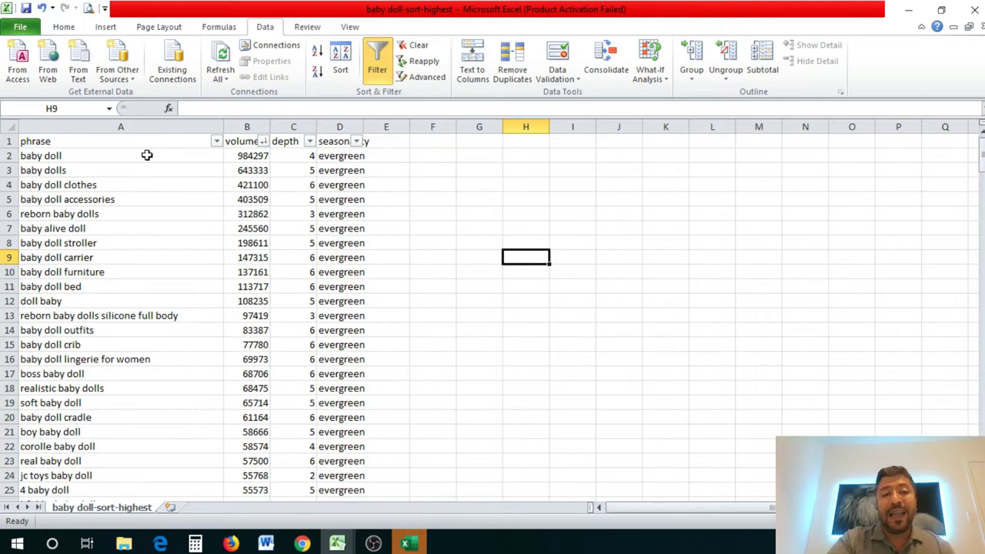
Step: Highlight rows 2 to 100 of the baby doll keyword sheet with a yellow fill
{"action": "left_click_drag", "start_coordinate": [98, 162], "coordinate": [128, 488]}
{"action": "scroll", "coordinate": [264, 385], "scroll_direction": "up", "scroll_amount": 1}
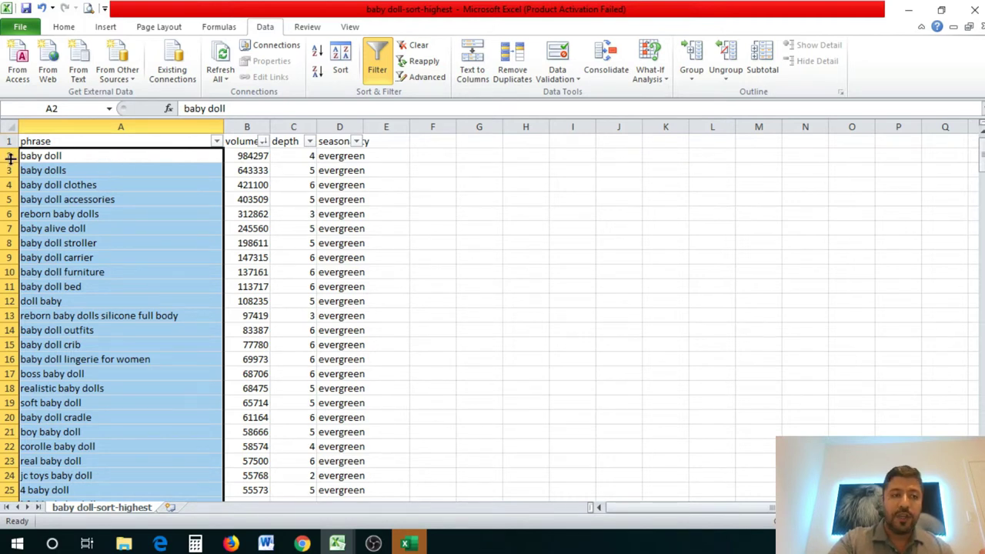
{"action": "left_click_drag", "start_coordinate": [9, 155], "coordinate": [150, 413]}
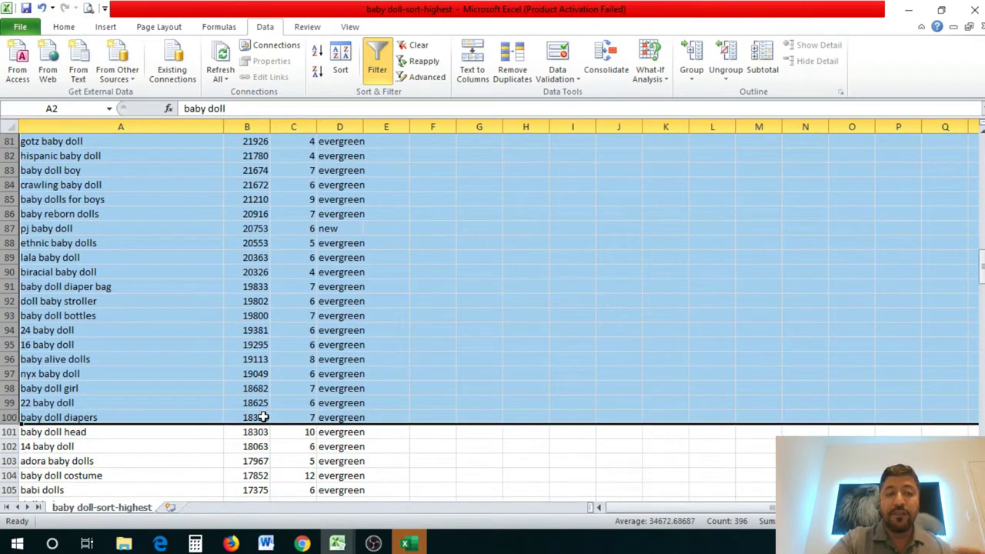
{"action": "left_click", "coordinate": [71, 30]}
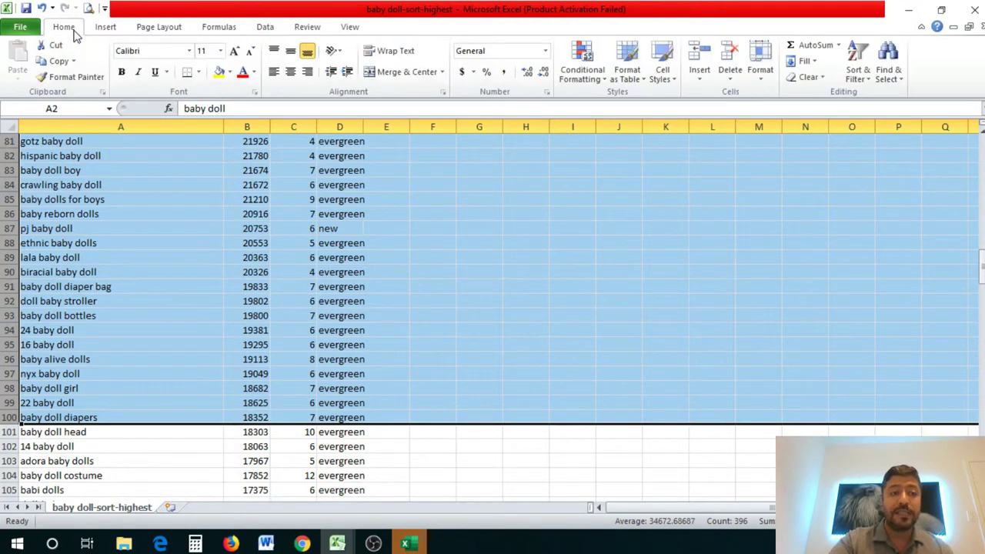
{"action": "left_click", "coordinate": [219, 71]}
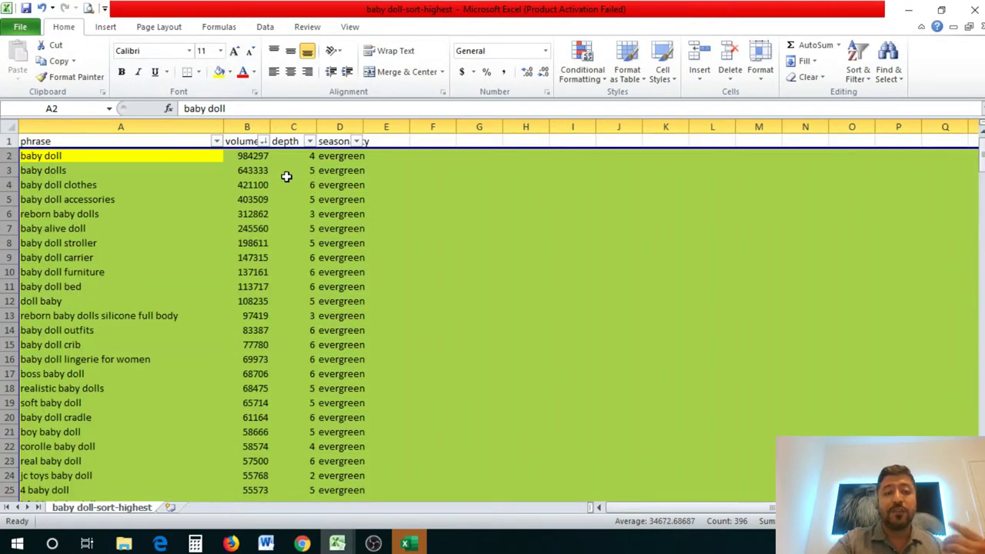
Step: Review the highlighted phrases down to row 100 for relevance, including "baby doll nightgowns for women"
{"action": "left_click", "coordinate": [132, 212]}
{"action": "left_click_drag", "start_coordinate": [68, 158], "coordinate": [71, 431]}
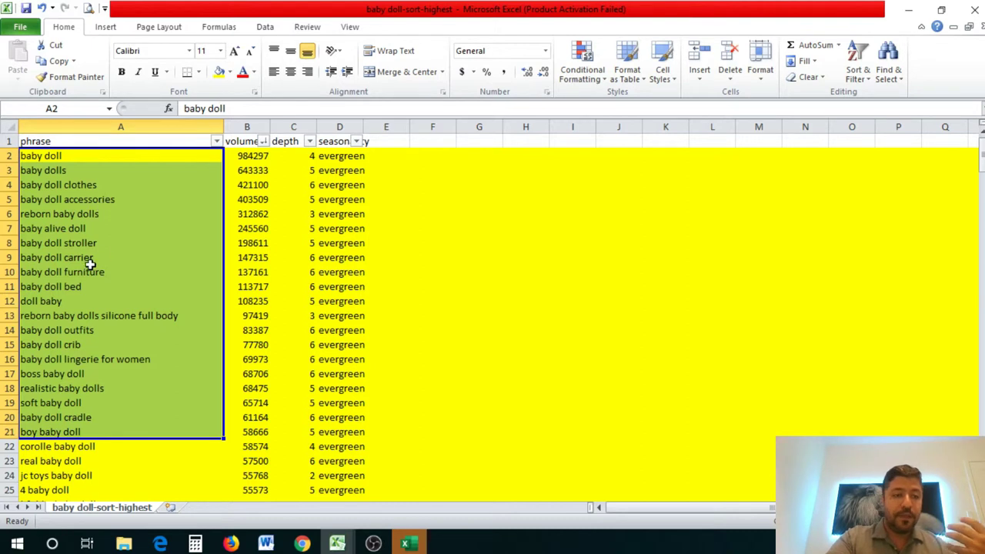
{"action": "scroll", "coordinate": [64, 343], "scroll_direction": "down", "scroll_amount": 10}
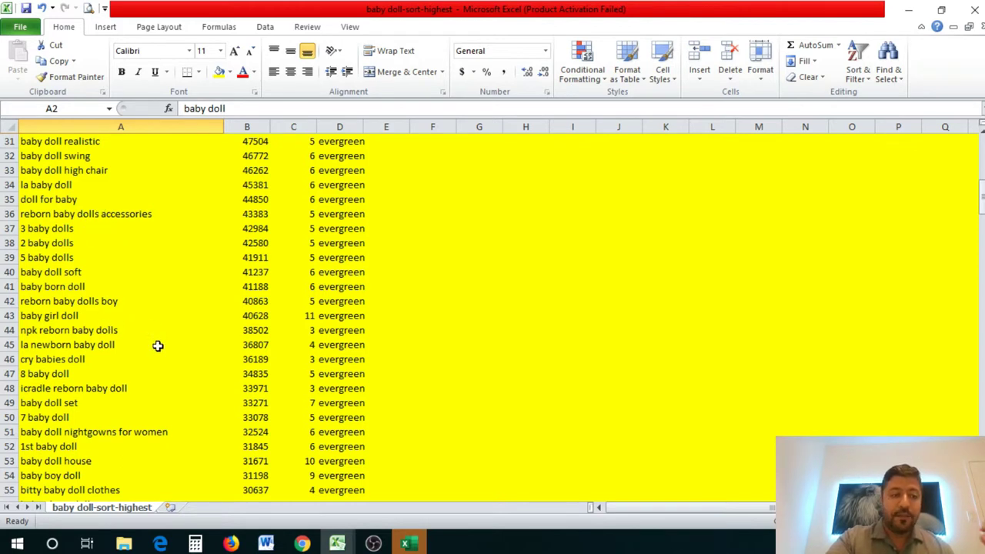
{"action": "left_click", "coordinate": [92, 433]}
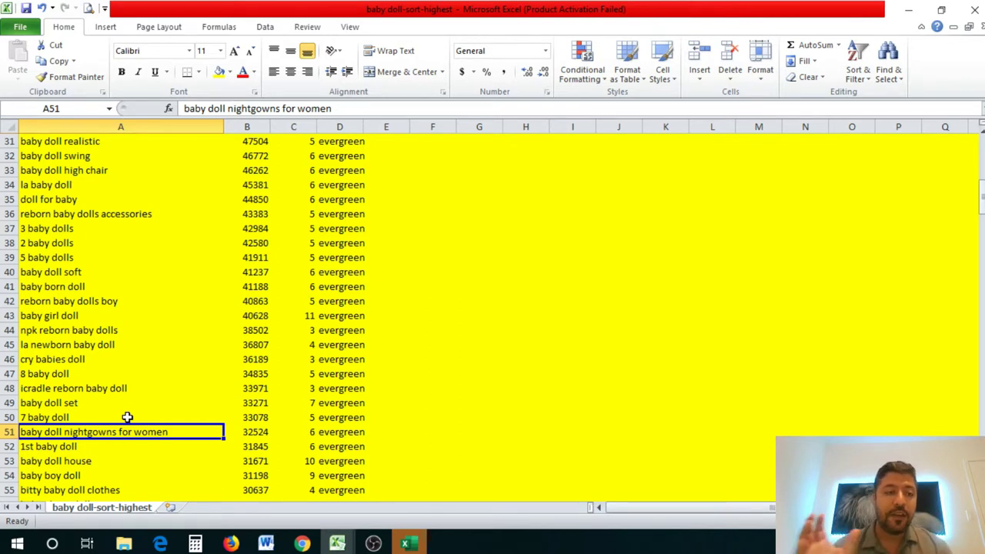
{"action": "scroll", "coordinate": [114, 432], "scroll_direction": "down", "scroll_amount": 10}
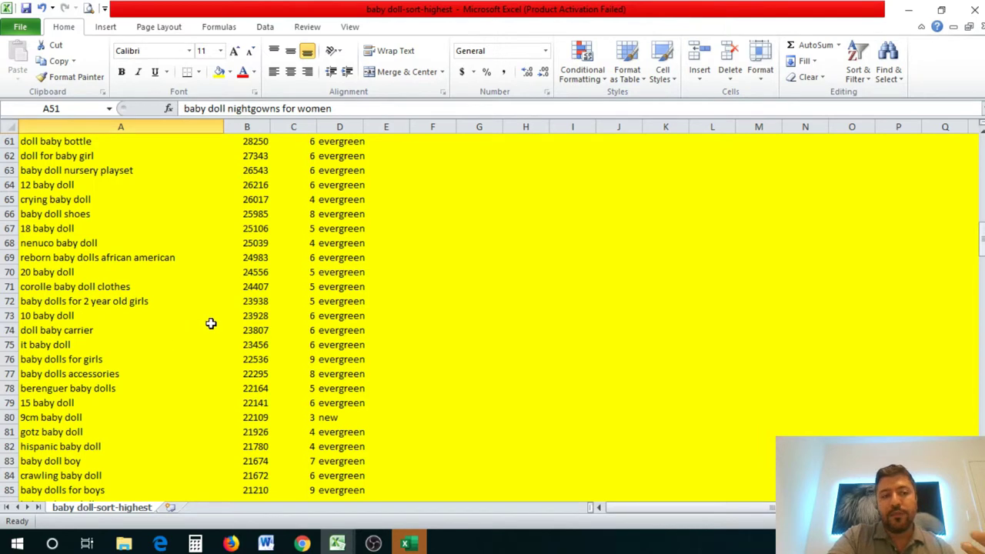
{"action": "scroll", "coordinate": [227, 321], "scroll_direction": "down", "scroll_amount": 5}
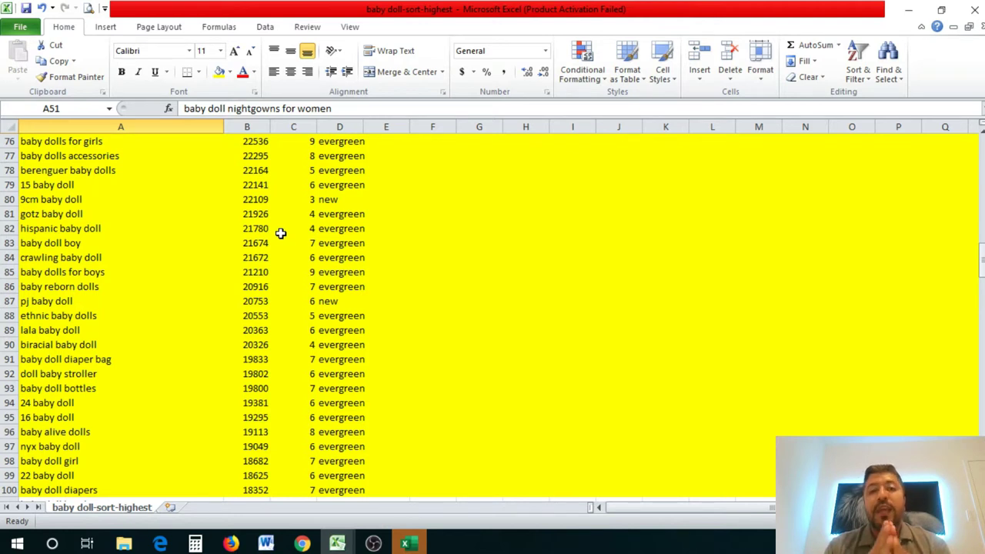
Step: Switch to the Amazon page in Chrome, search for "baby doll" and launch the Jungle Scout extension on the results
{"action": "left_click", "coordinate": [303, 543]}
{"action": "left_click", "coordinate": [257, 11]}
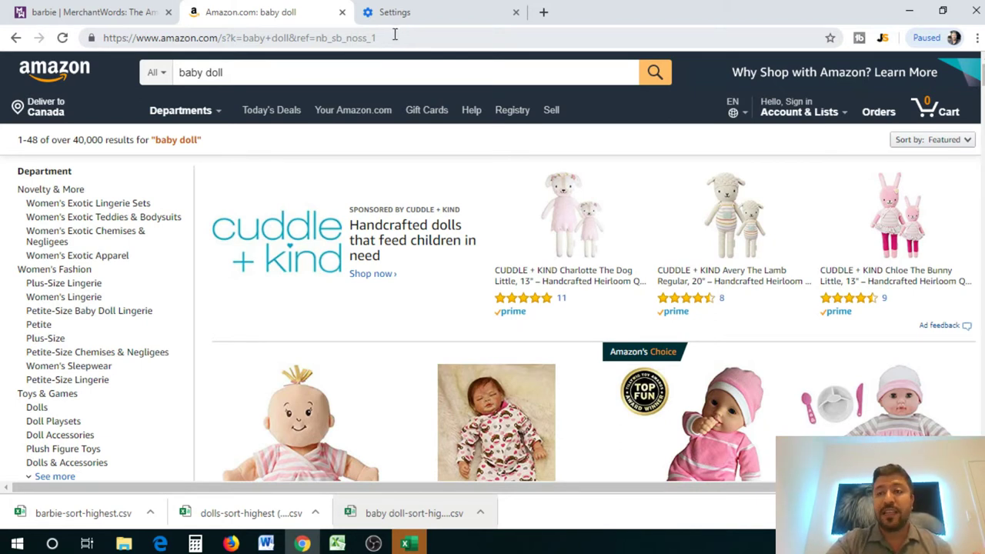
{"action": "left_click", "coordinate": [274, 74]}
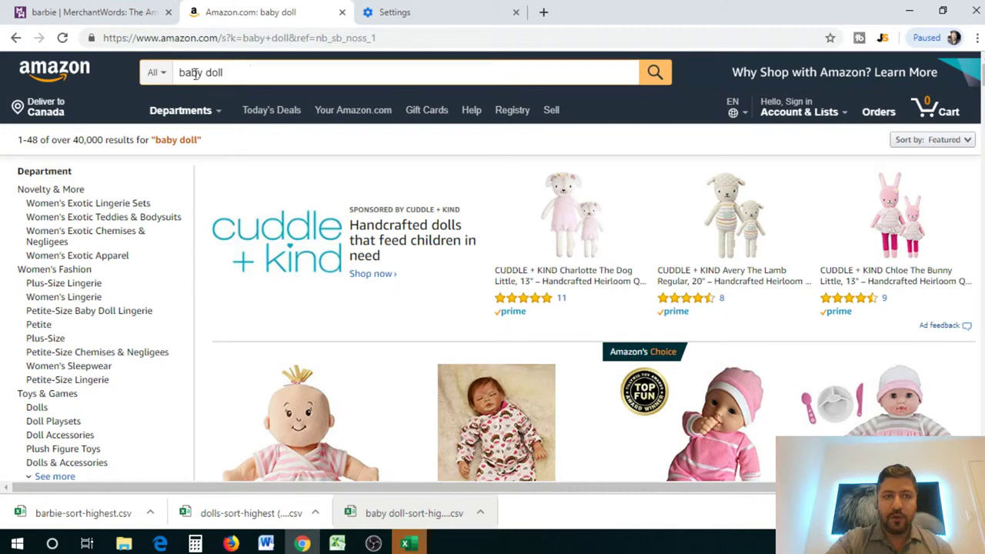
{"action": "left_click", "coordinate": [658, 80]}
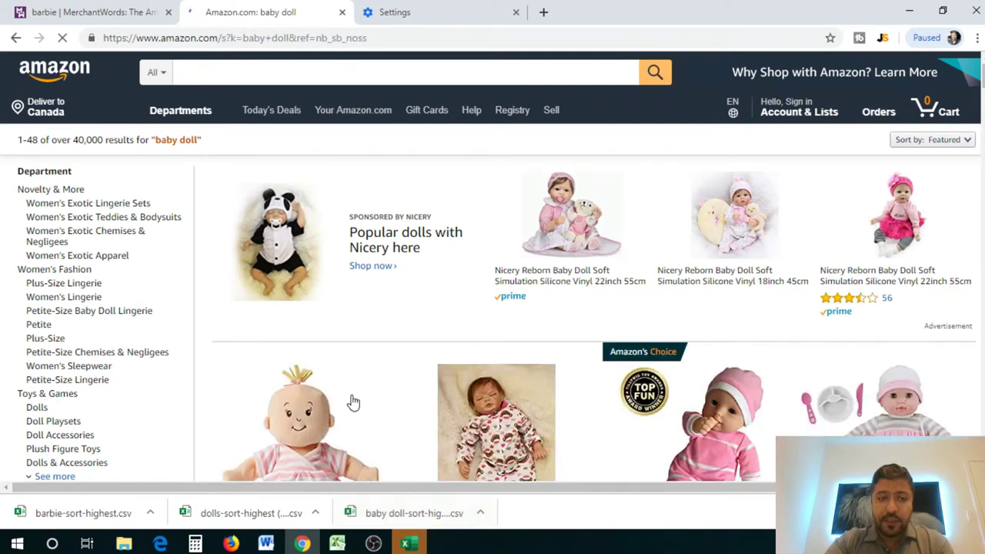
{"action": "scroll", "coordinate": [531, 415], "scroll_direction": "down", "scroll_amount": 4}
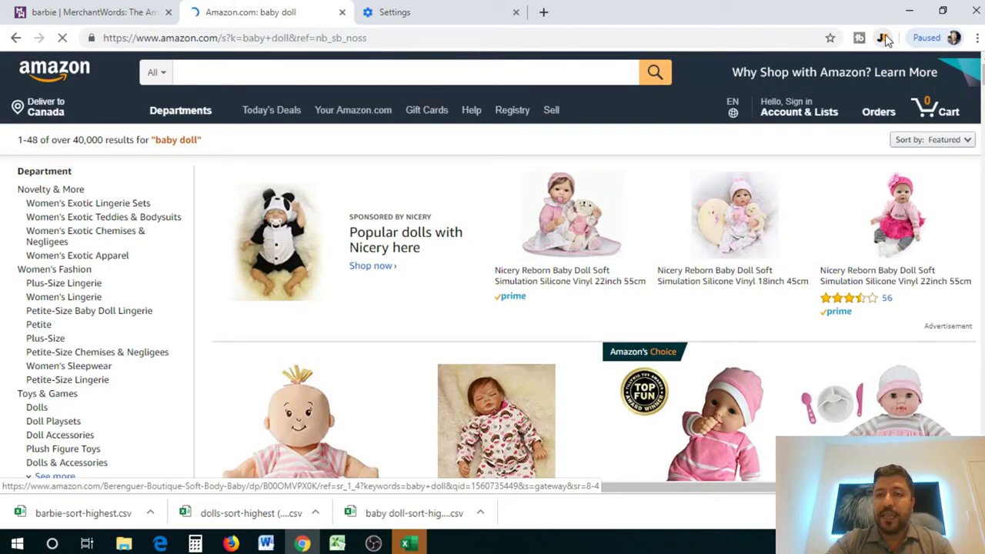
{"action": "left_click", "coordinate": [885, 38]}
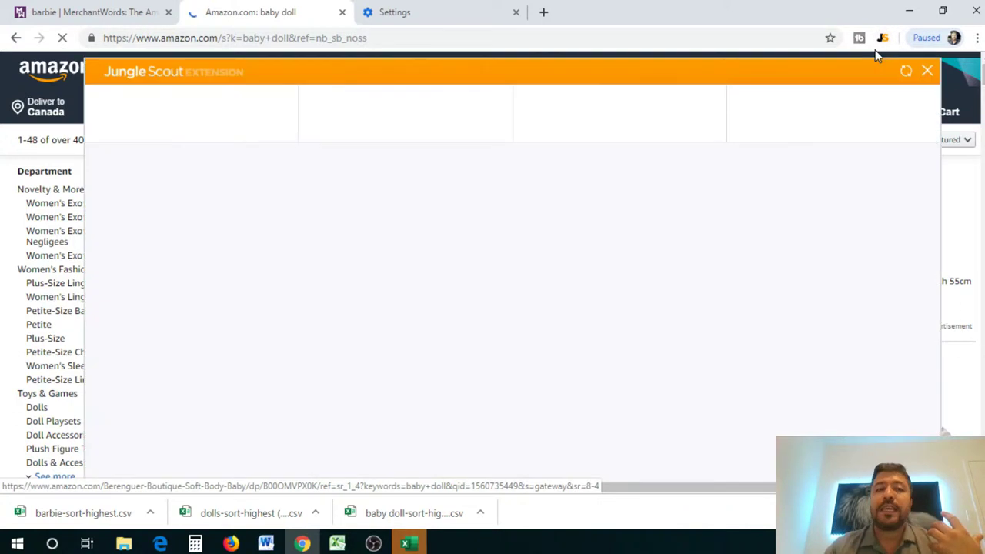